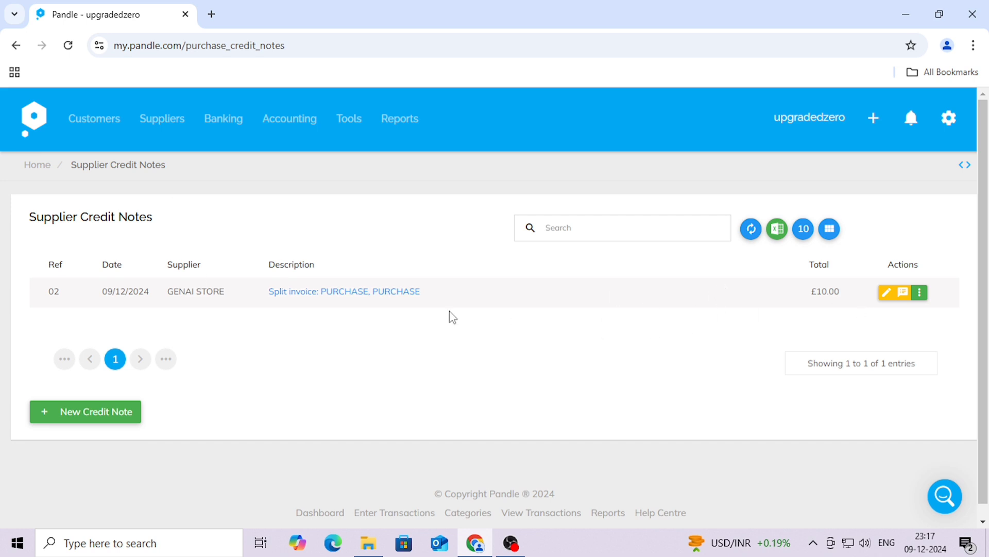
# Start a new supplier credit note for BOOK01 | BOOKER LTD and select its purchase invoice 04 to credit
pyautogui.click(108, 419)
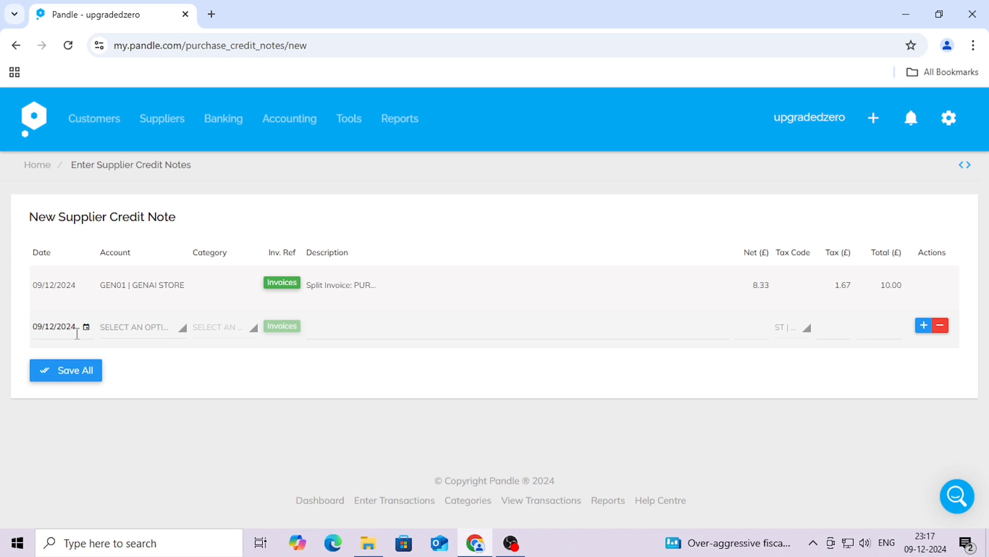
pyautogui.click(137, 332)
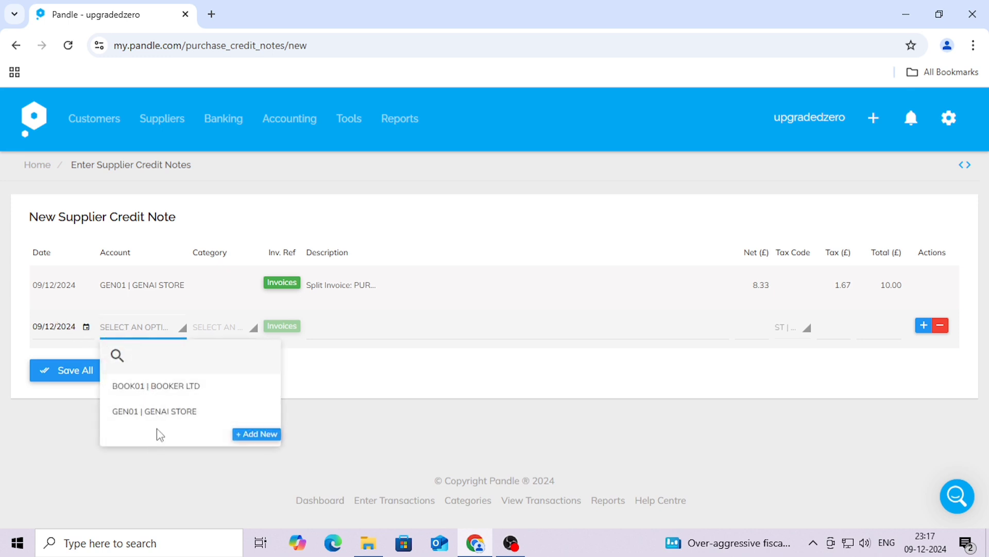
pyautogui.click(165, 396)
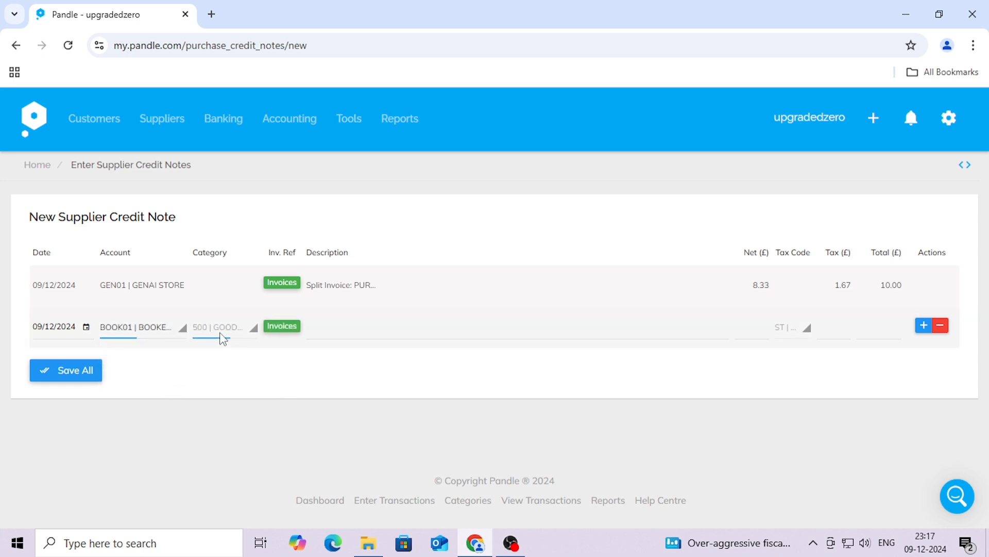
pyautogui.click(293, 327)
pyautogui.click(288, 330)
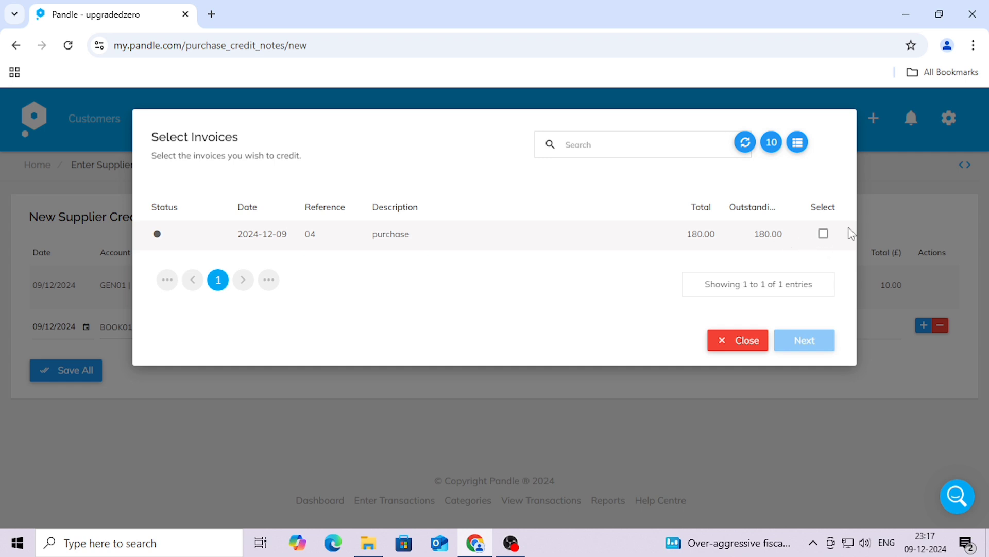
pyautogui.click(823, 233)
pyautogui.click(804, 341)
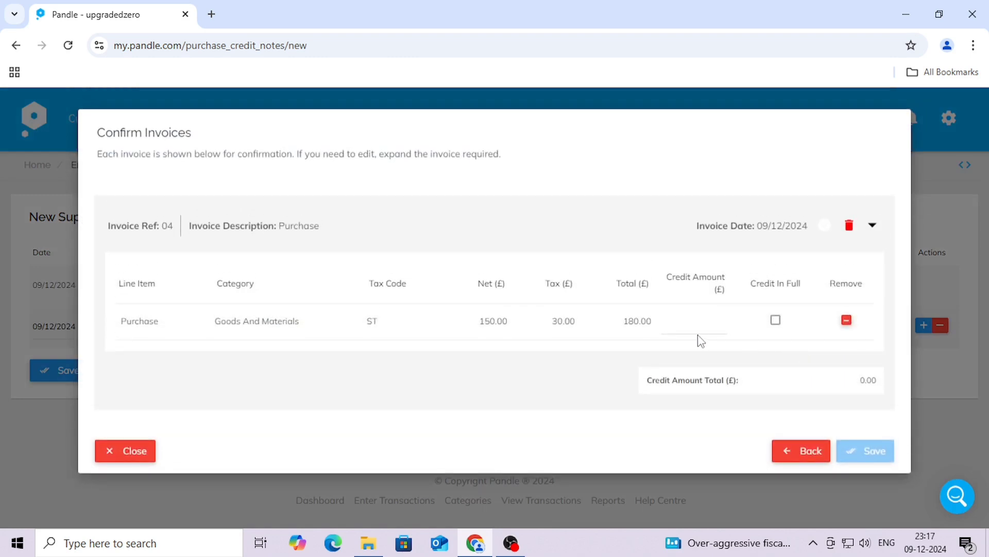
# Credit 24.00 against the purchase line of invoice 04 and save the BOOKER LTD credit note
pyautogui.click(688, 326)
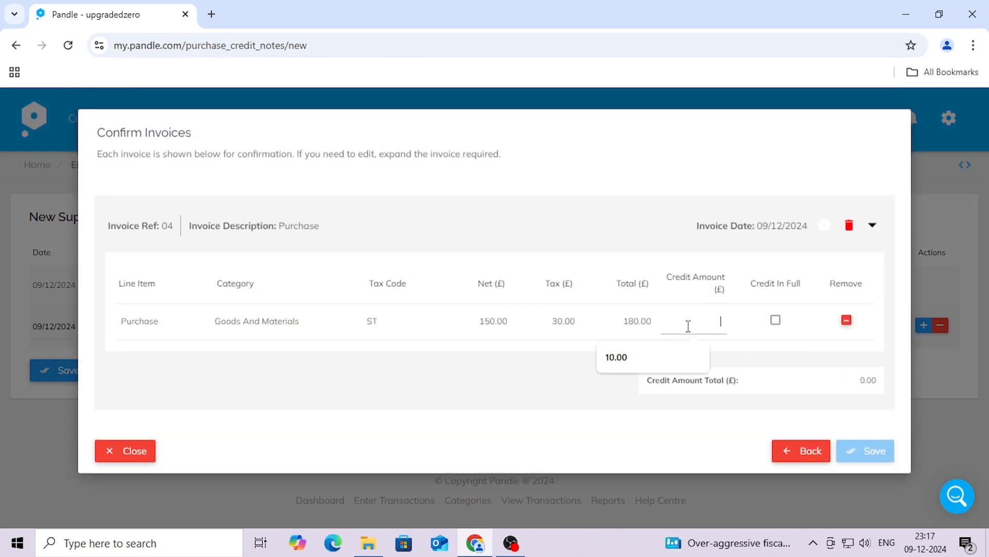
pyautogui.click(776, 320)
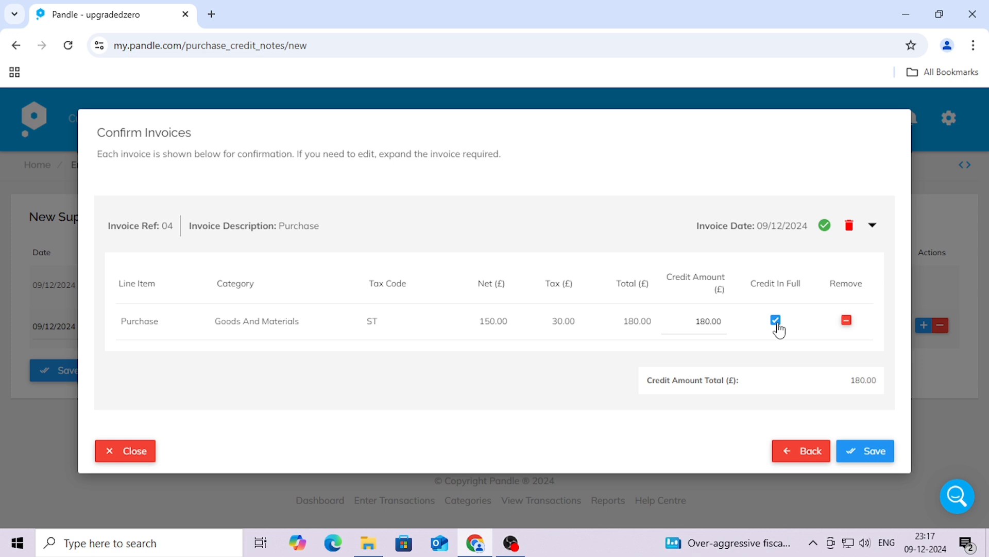
pyautogui.click(776, 320)
pyautogui.click(728, 320)
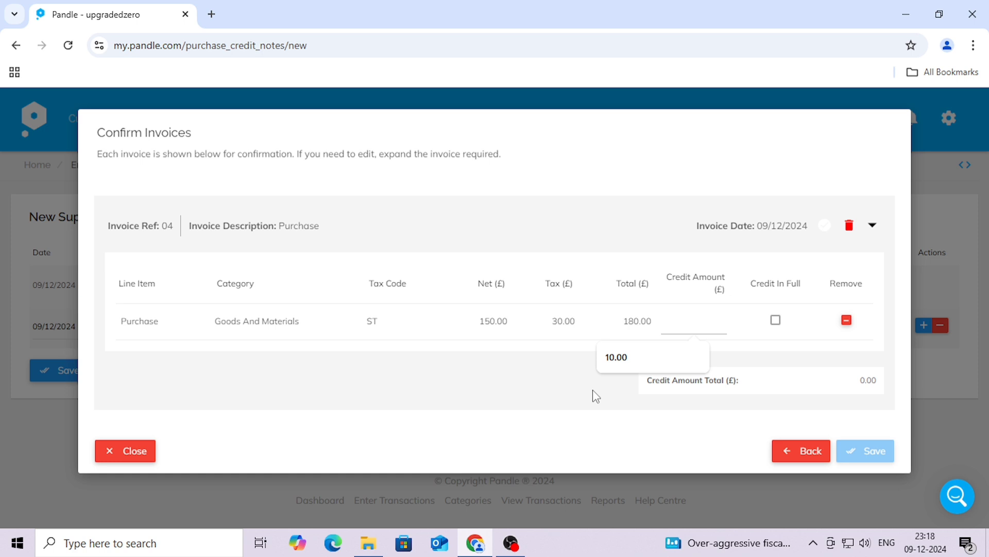
pyautogui.write('24')
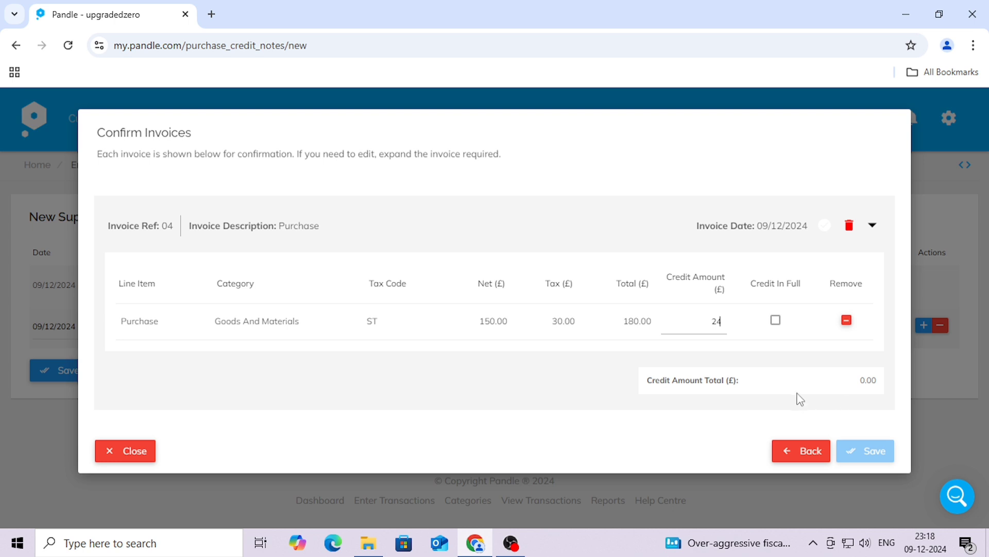
pyautogui.click(851, 426)
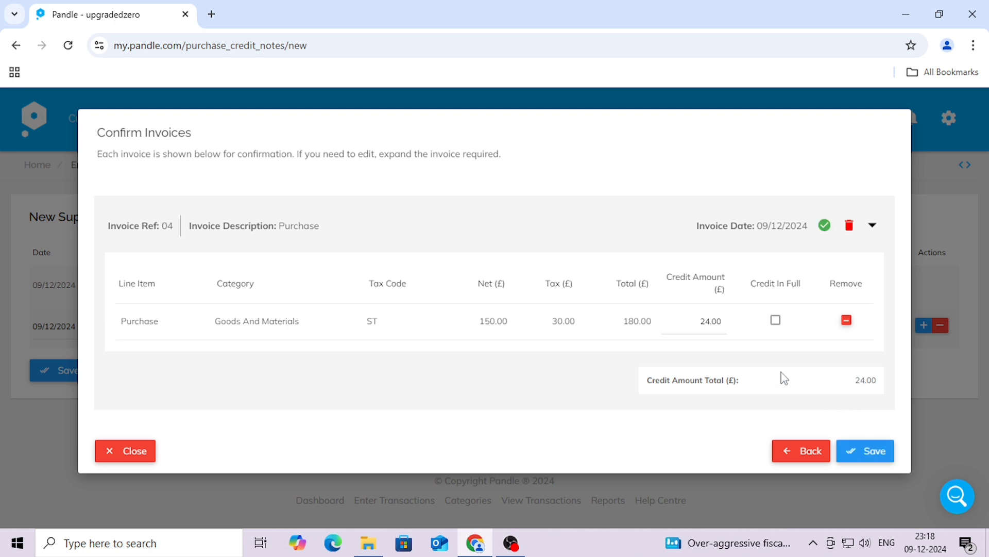
pyautogui.click(863, 453)
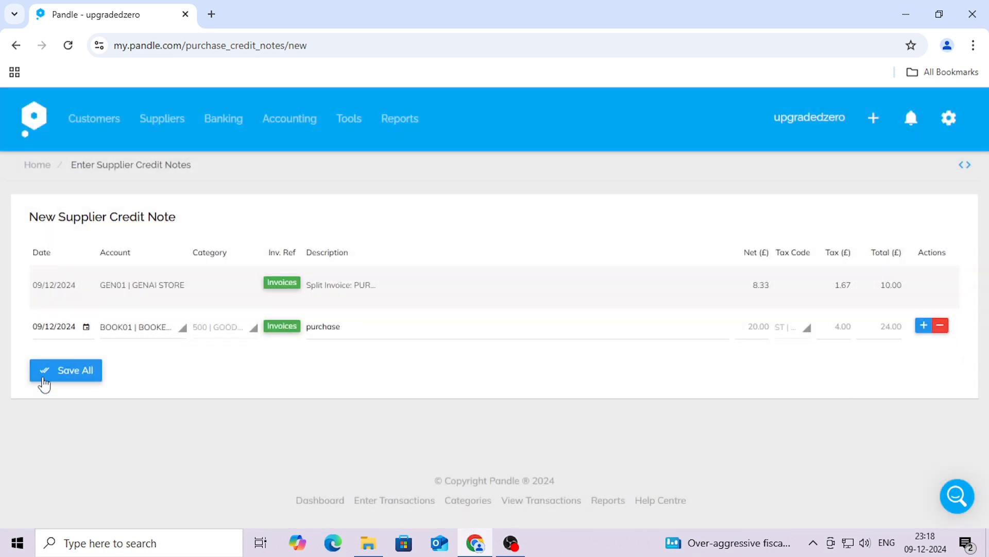
pyautogui.click(63, 370)
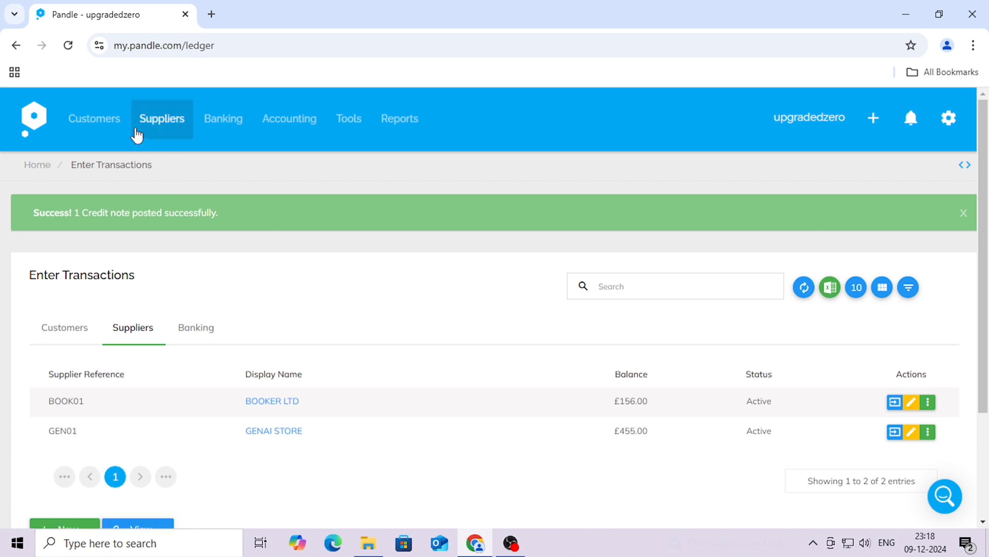
# Open the BOOKER LTD credit note from the supplier credit notes, view its linked invoices, and return to the list without changes
pyautogui.click(152, 128)
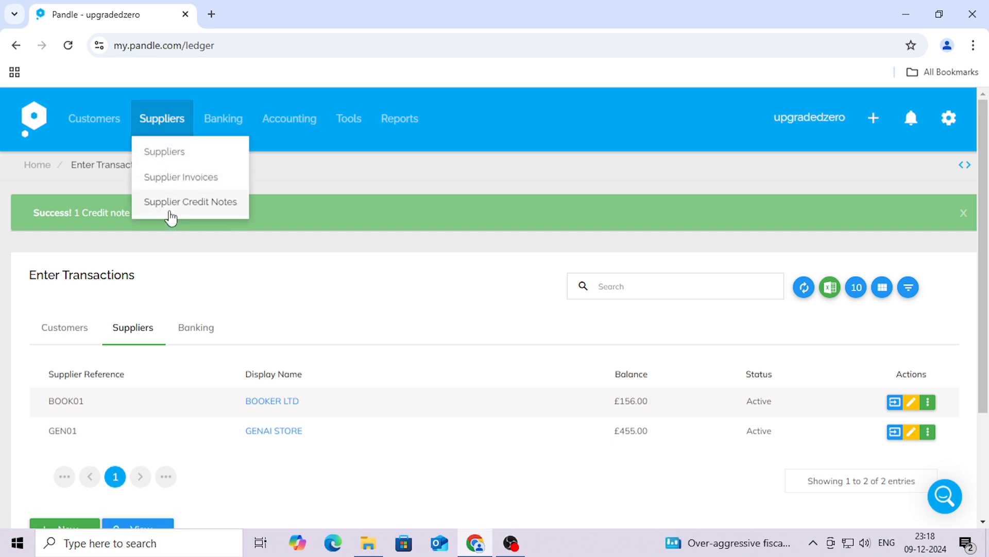
pyautogui.click(169, 209)
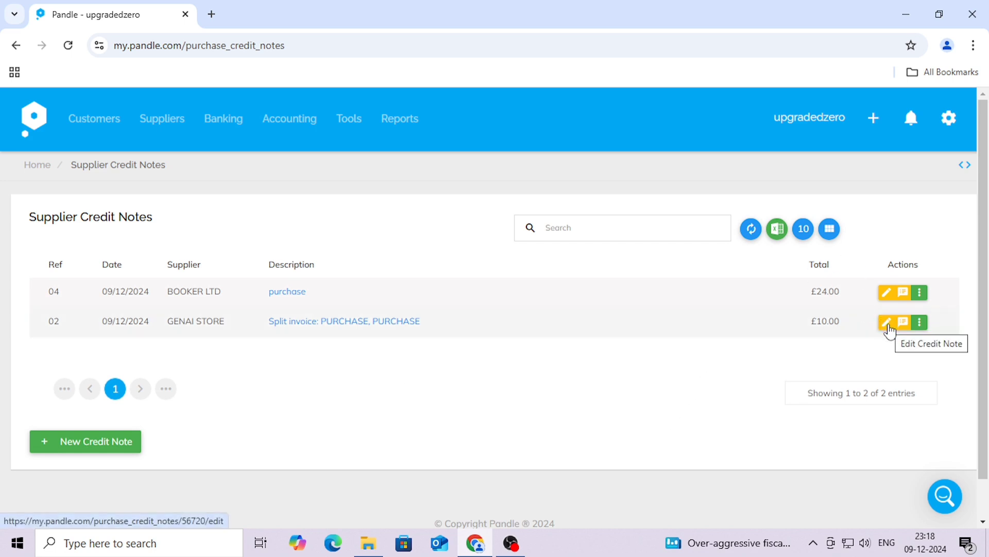
pyautogui.click(920, 296)
pyautogui.click(889, 293)
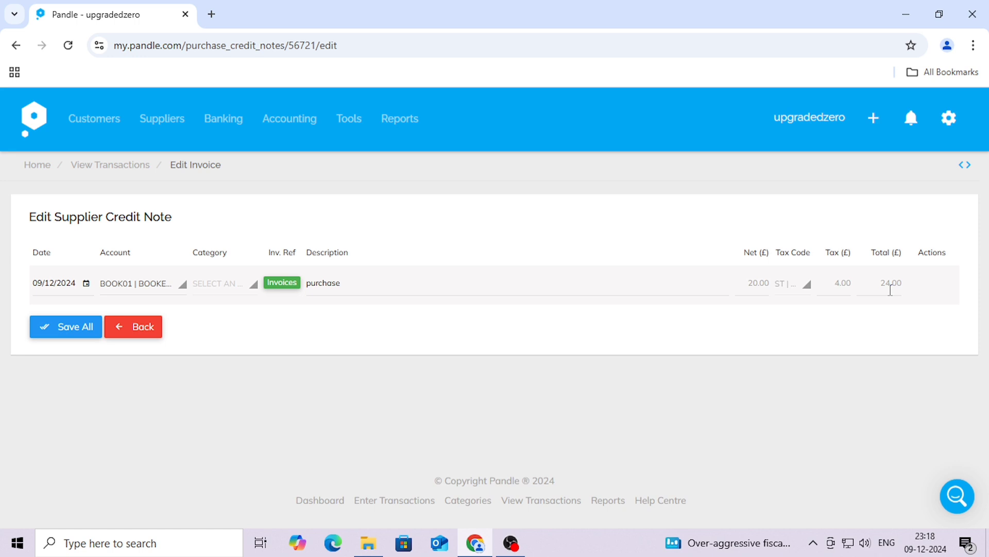
pyautogui.click(271, 284)
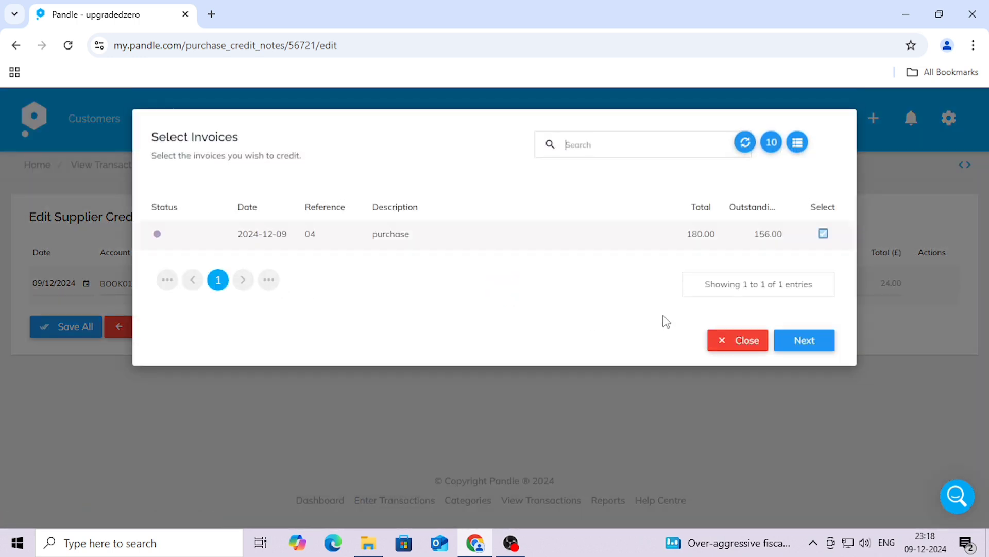
pyautogui.click(748, 341)
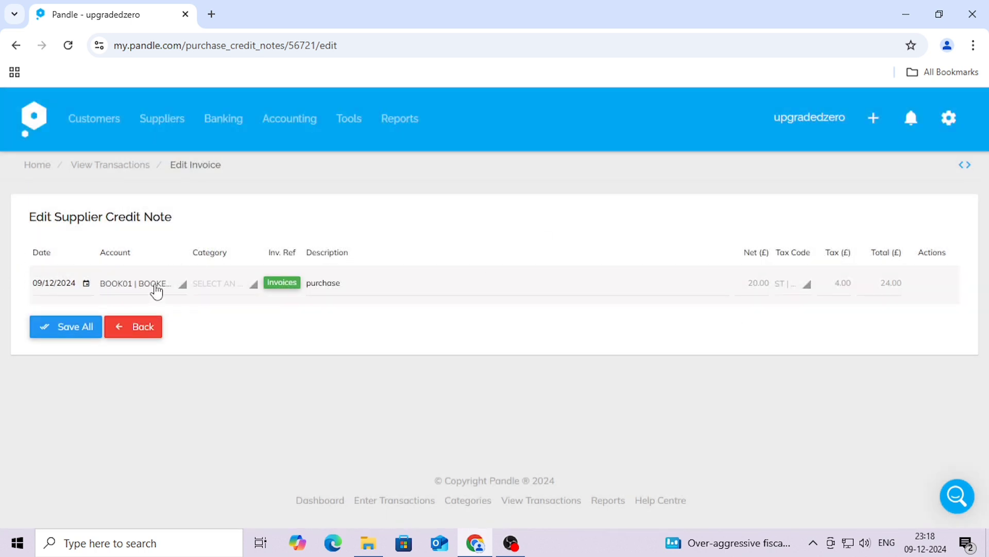
pyautogui.click(121, 325)
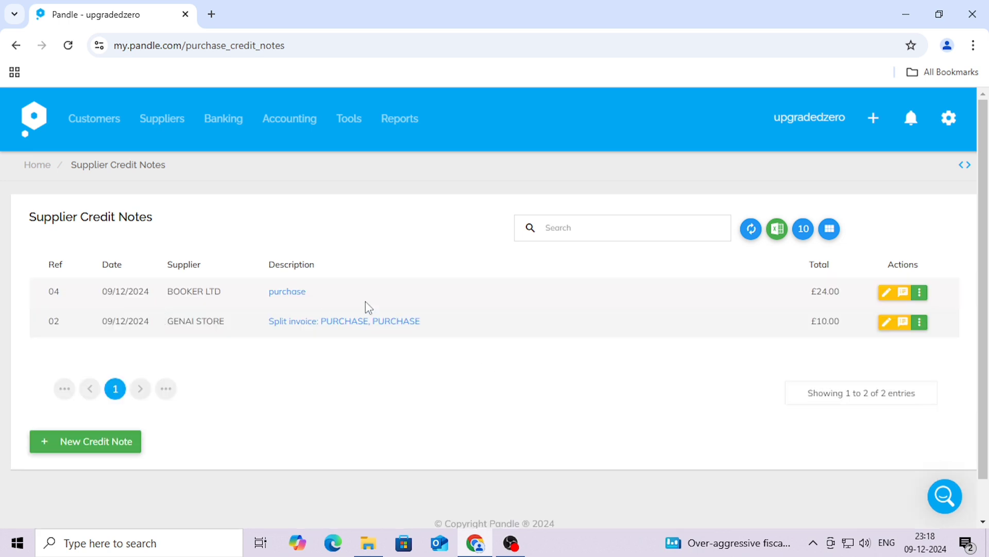
# Start another supplier credit note for the account GEN01 | GENAI STORE
pyautogui.click(88, 444)
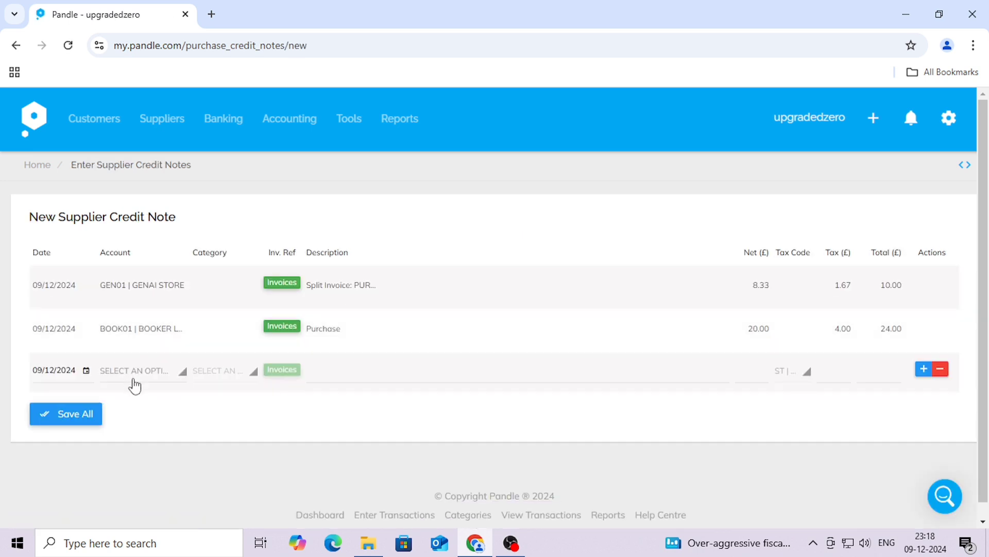
pyautogui.click(151, 379)
pyautogui.click(133, 455)
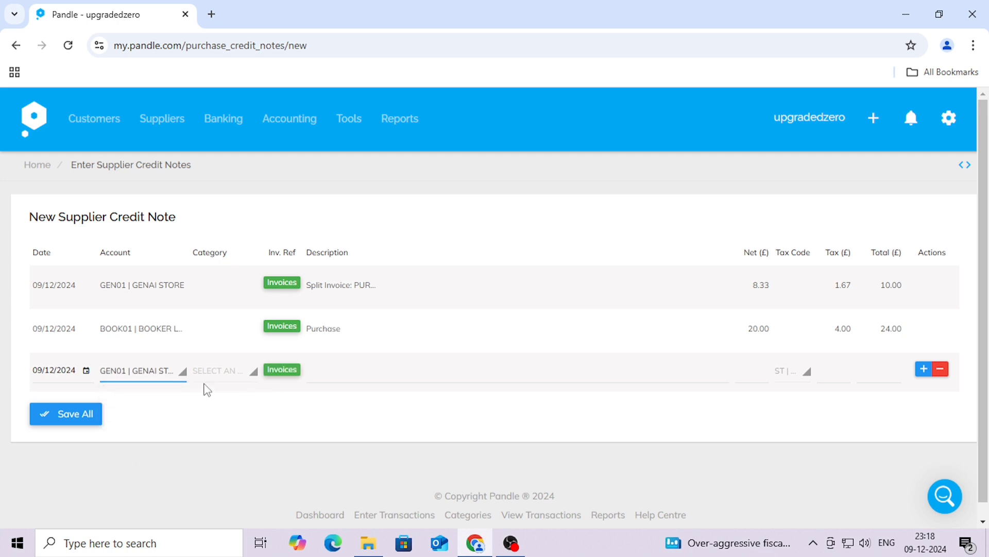
pyautogui.click(214, 374)
# Select GENAI STORE's invoices 02 and 03 to credit and proceed to confirming them
pyautogui.click(276, 369)
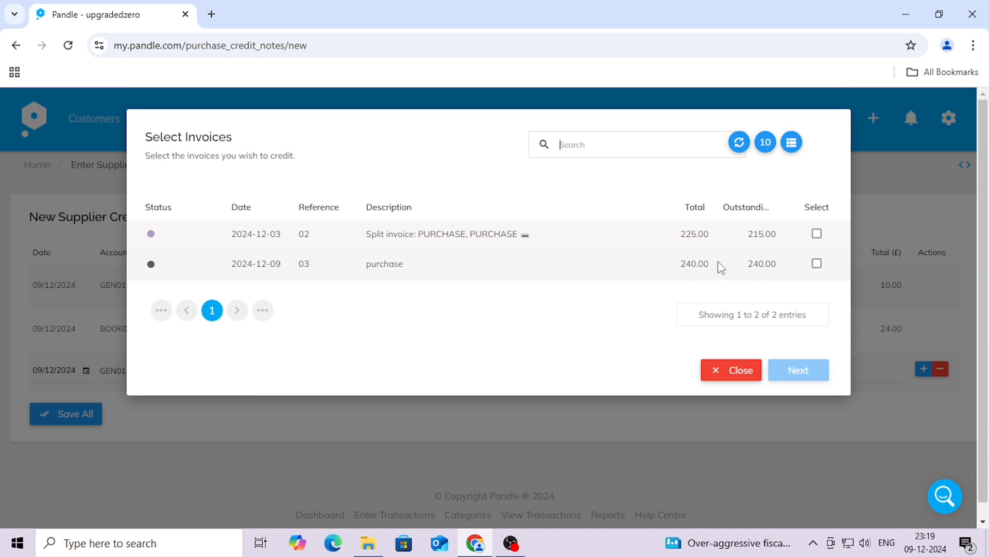
pyautogui.click(817, 234)
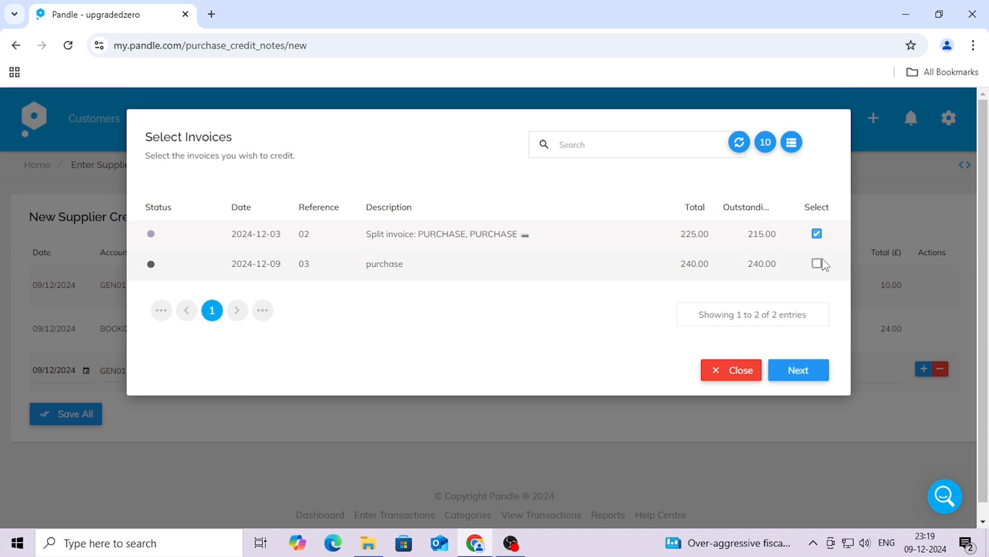
pyautogui.click(817, 265)
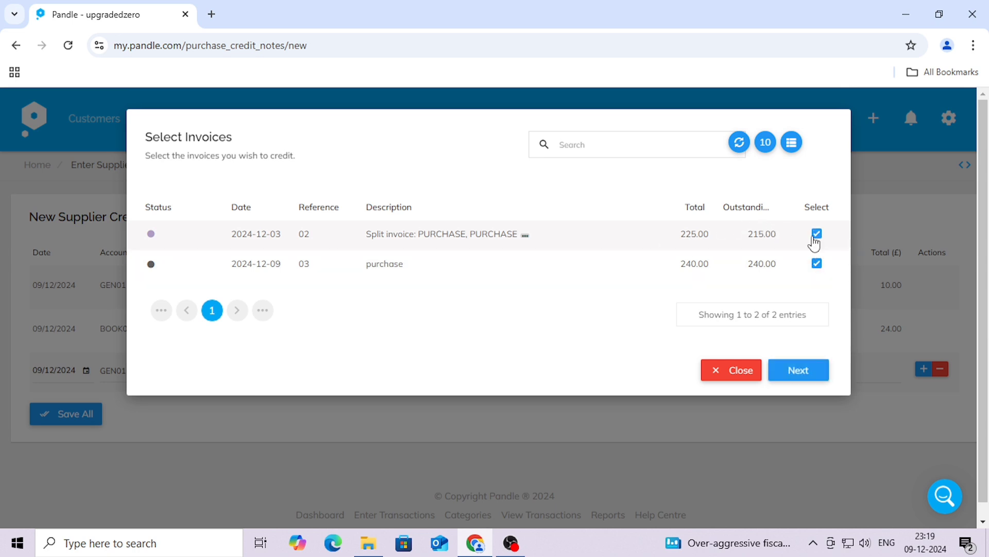
pyautogui.click(816, 236)
pyautogui.click(816, 265)
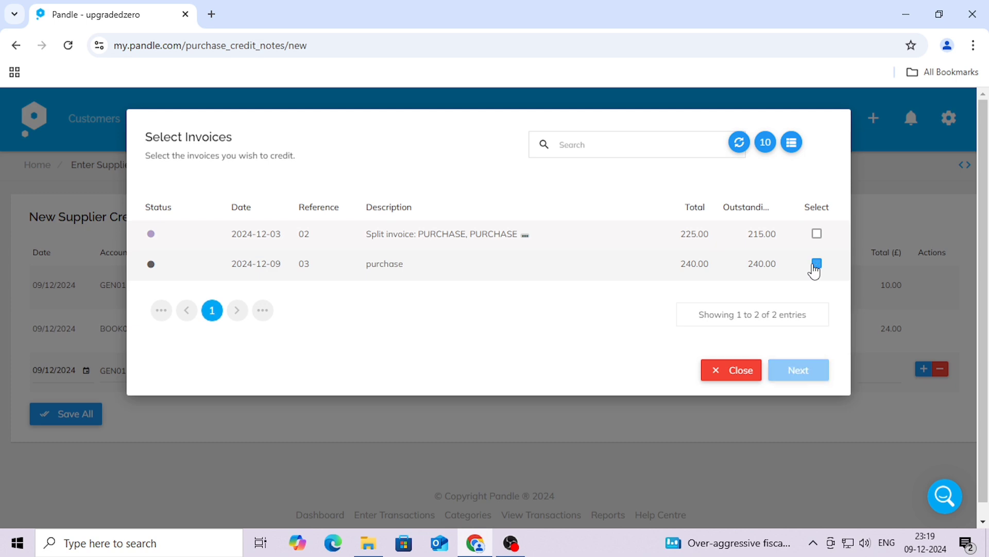
pyautogui.click(816, 234)
pyautogui.click(817, 264)
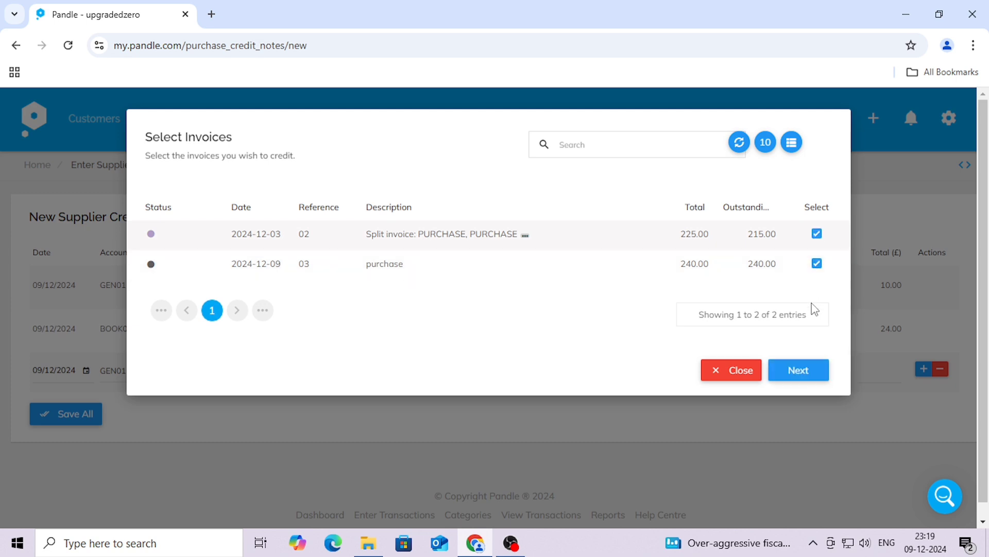
pyautogui.click(797, 366)
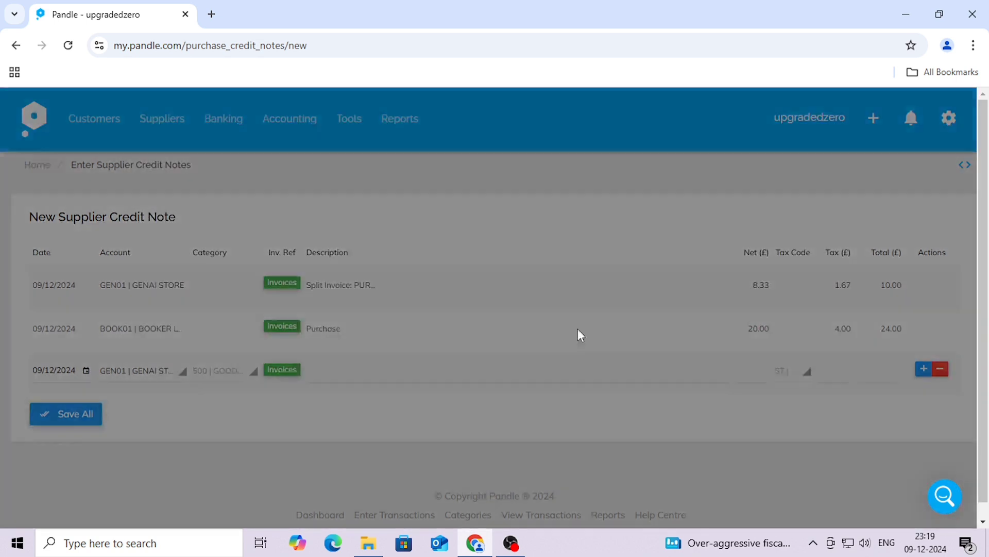
# On invoice 02, set the credit amount to 10.00 for Goods And Materials and 20.00 for Equipment
pyautogui.scroll(-1, 582, 330)
pyautogui.scroll(2, 581, 332)
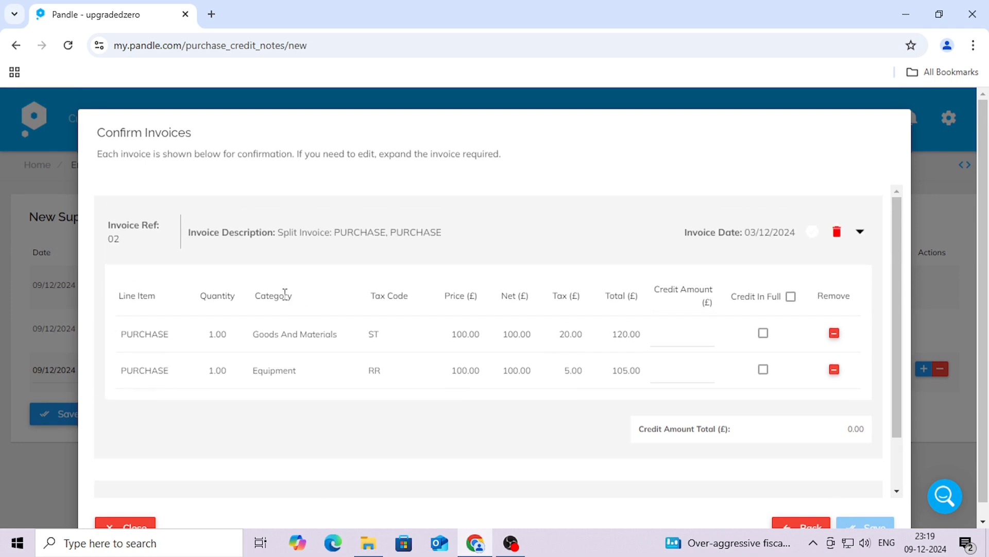
pyautogui.scroll(-2, 551, 256)
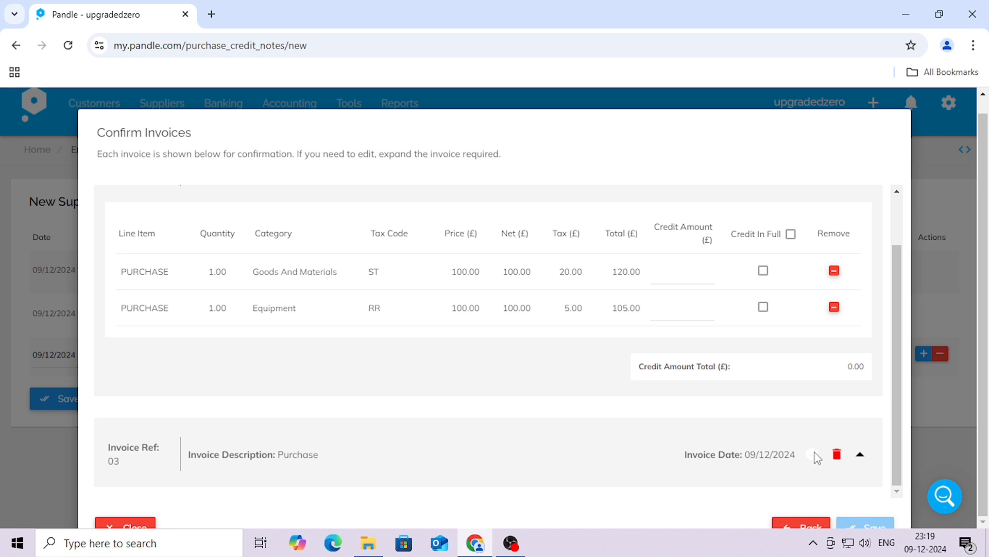
pyautogui.click(705, 282)
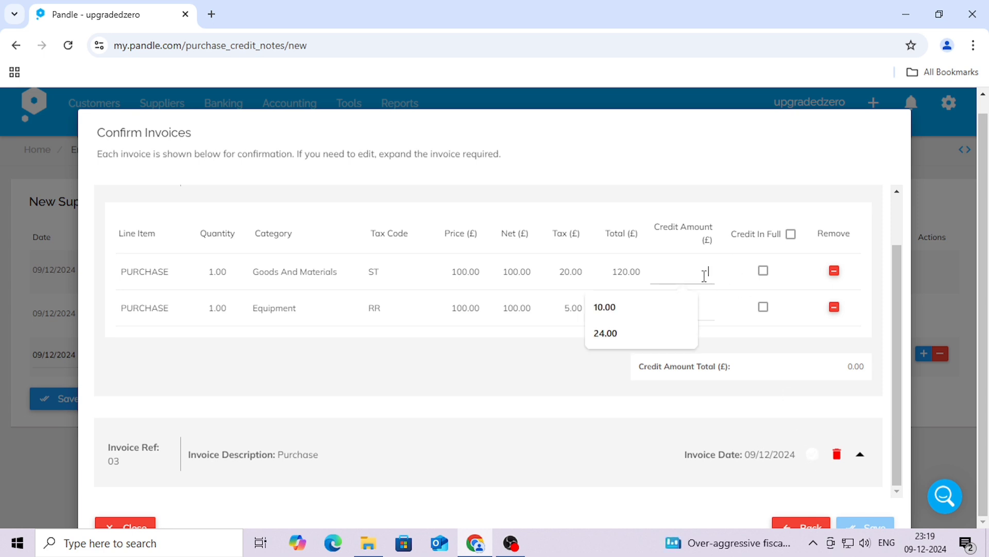
pyautogui.write('10')
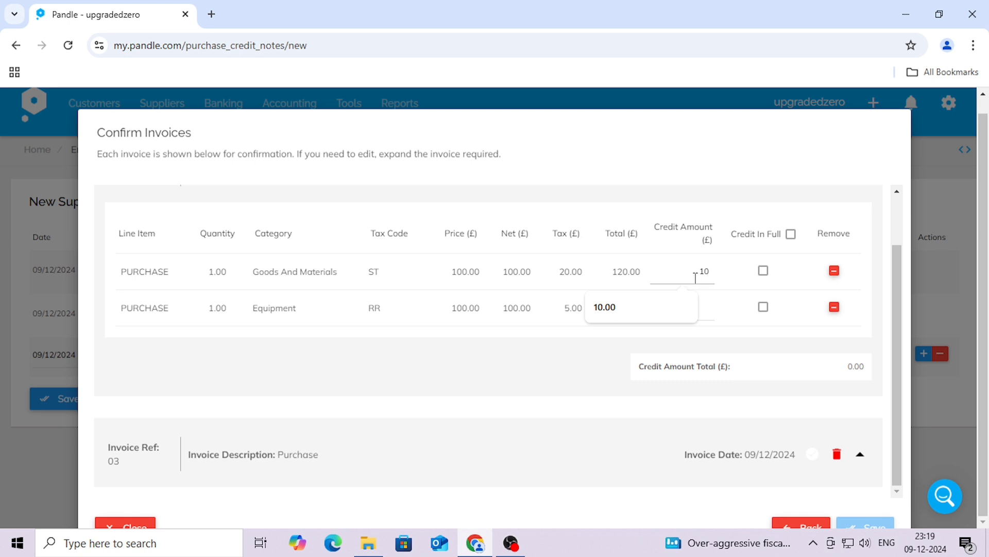
pyautogui.click(708, 305)
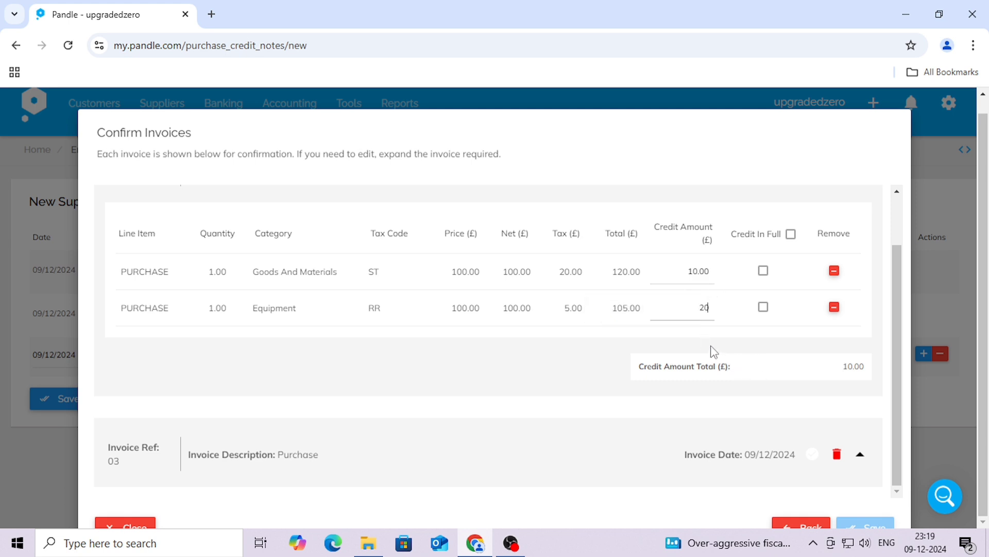
pyautogui.click(714, 351)
pyautogui.hotkey('ctrl', '-')
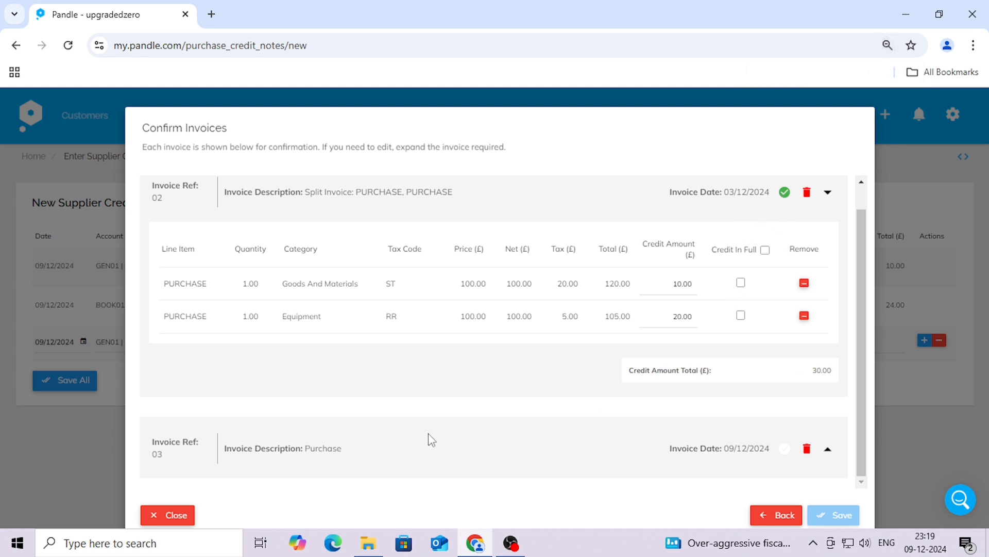
# Credit 20.00 against the purchase line of invoice 03 and save the GENAI STORE credit note
pyautogui.click(827, 449)
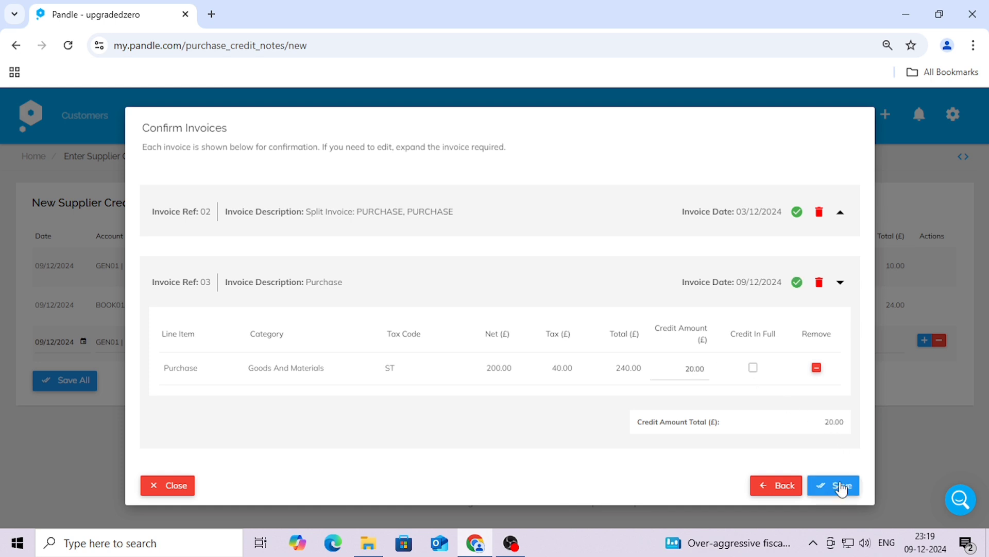
pyautogui.click(842, 487)
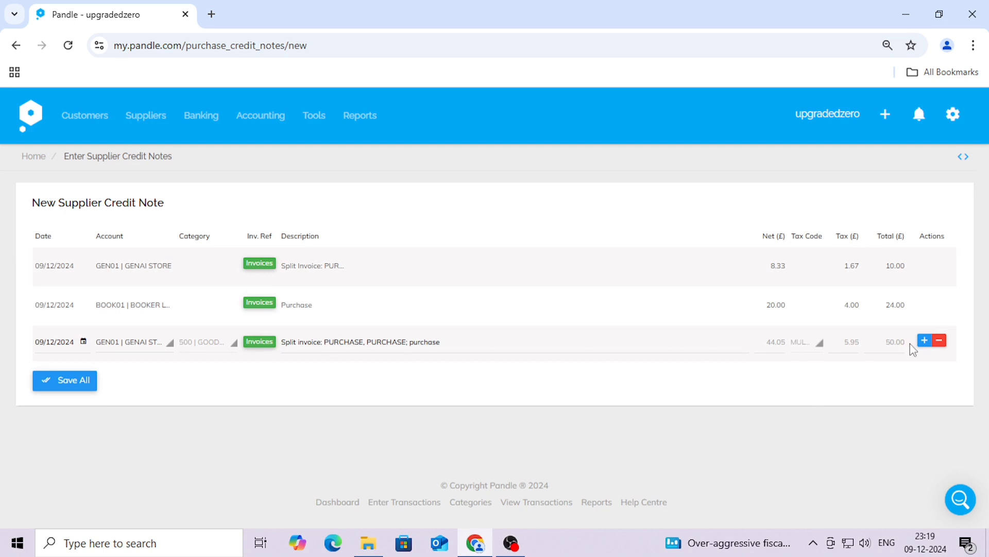
pyautogui.click(82, 381)
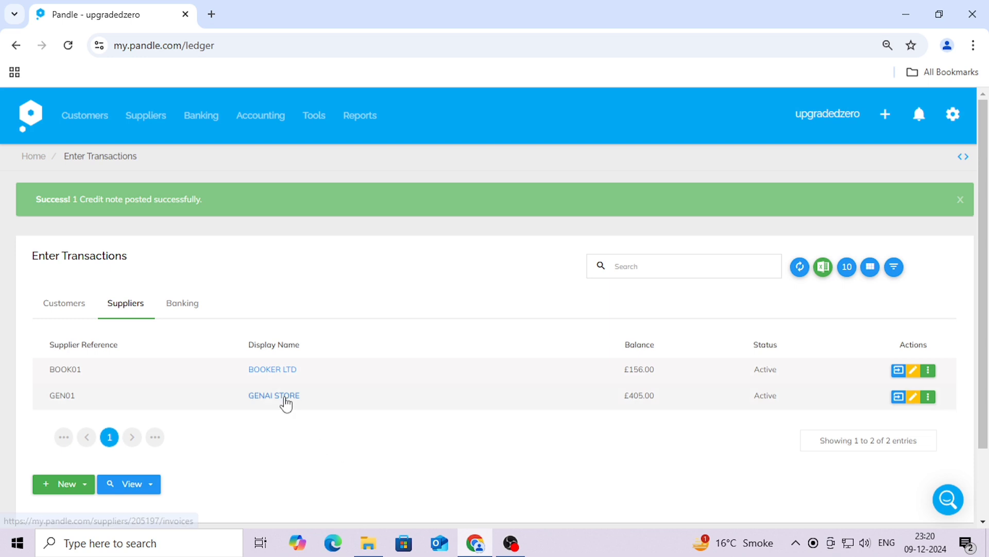
# Review the GENAI STORE supplier's transaction history, close it, and return to the dashboard
pyautogui.click(287, 404)
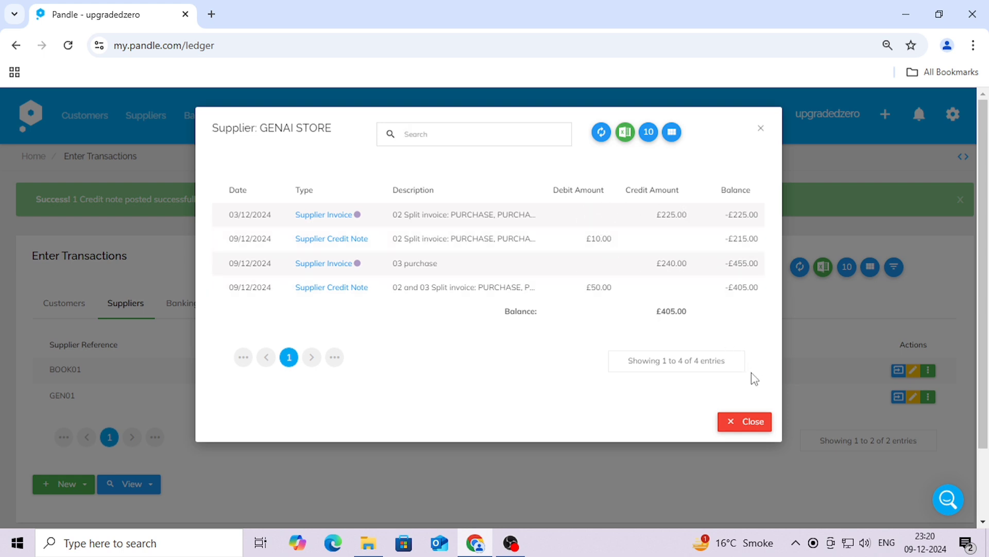
pyautogui.click(725, 427)
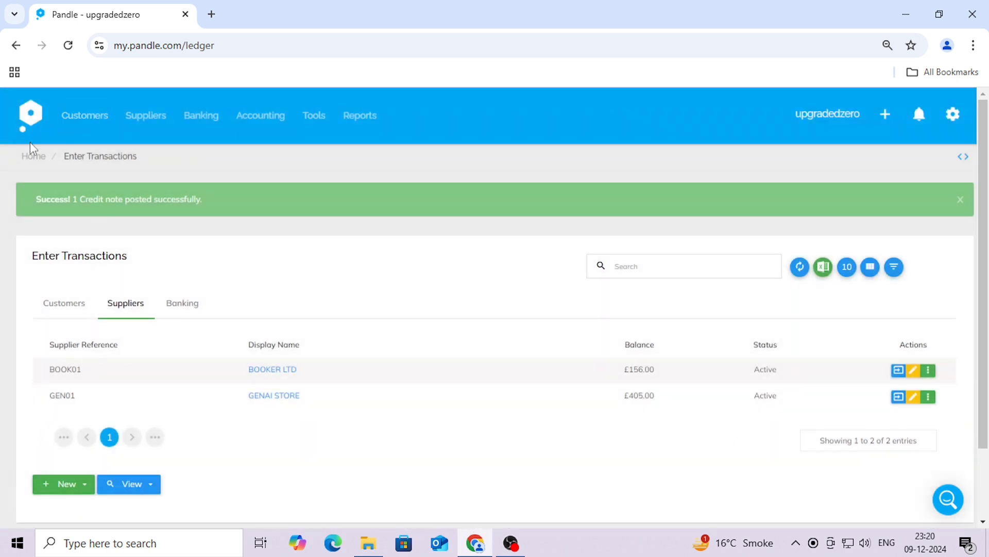
pyautogui.click(34, 156)
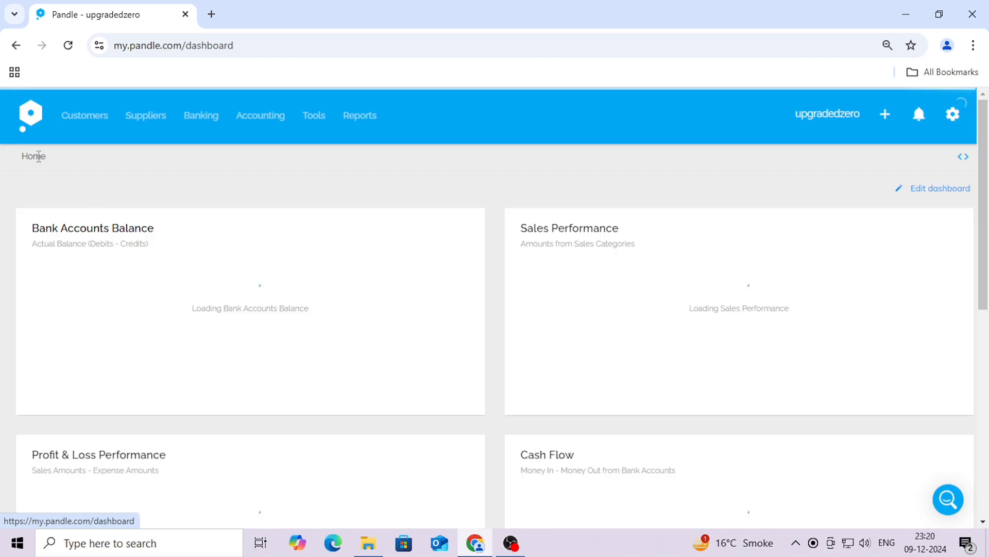